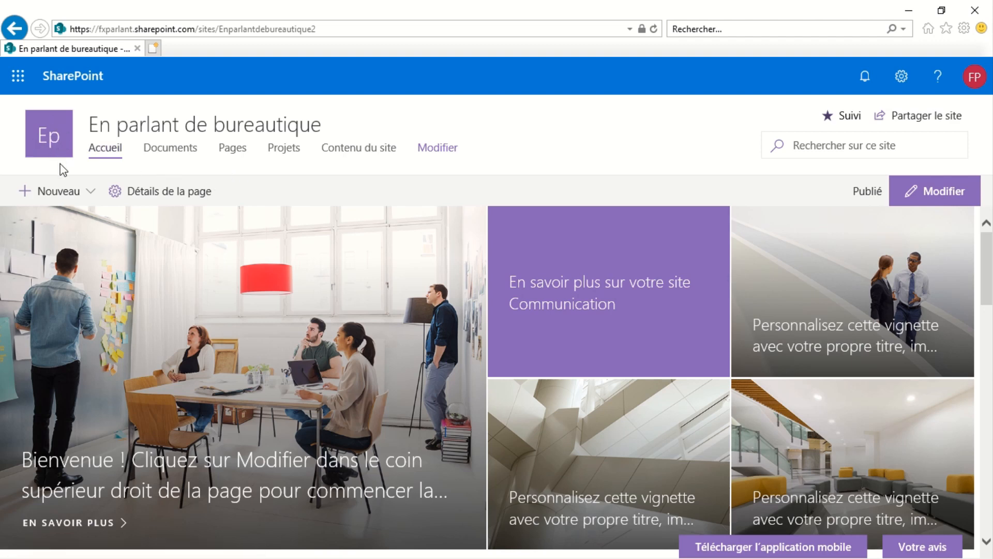
Open the Projets list of the En parlant de bureautique site and bring up its new-item form
{"action": "left_click", "coordinate": [67, 196]}
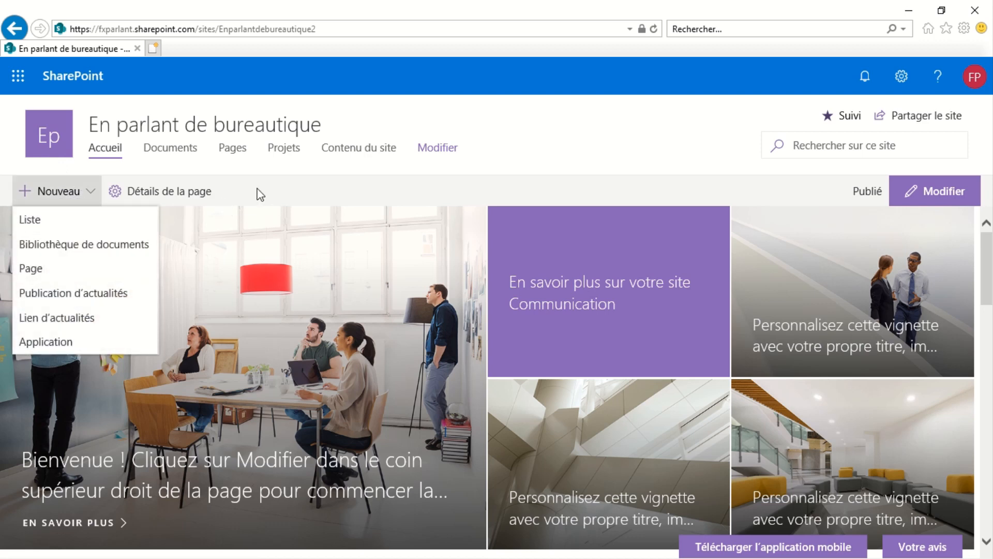
{"action": "left_click", "coordinate": [284, 161]}
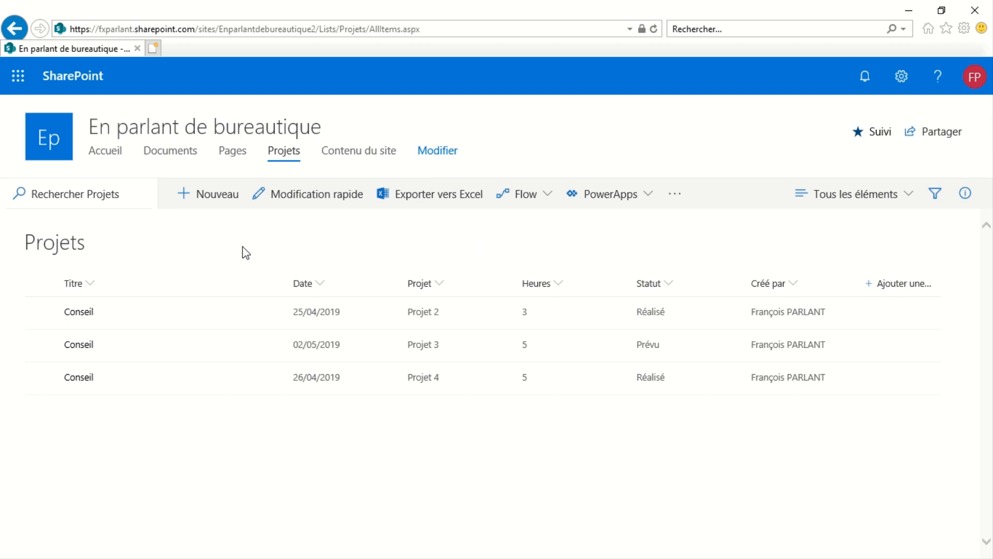
{"action": "left_click", "coordinate": [212, 201]}
Go to the settings of the Projets list and start creating a new view
{"action": "left_click", "coordinate": [905, 79]}
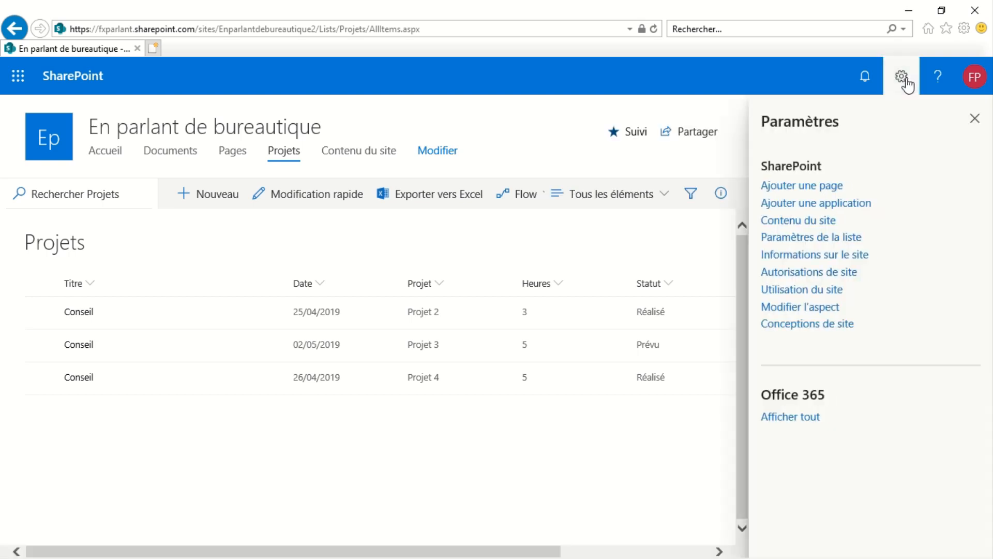
{"action": "left_click", "coordinate": [851, 240]}
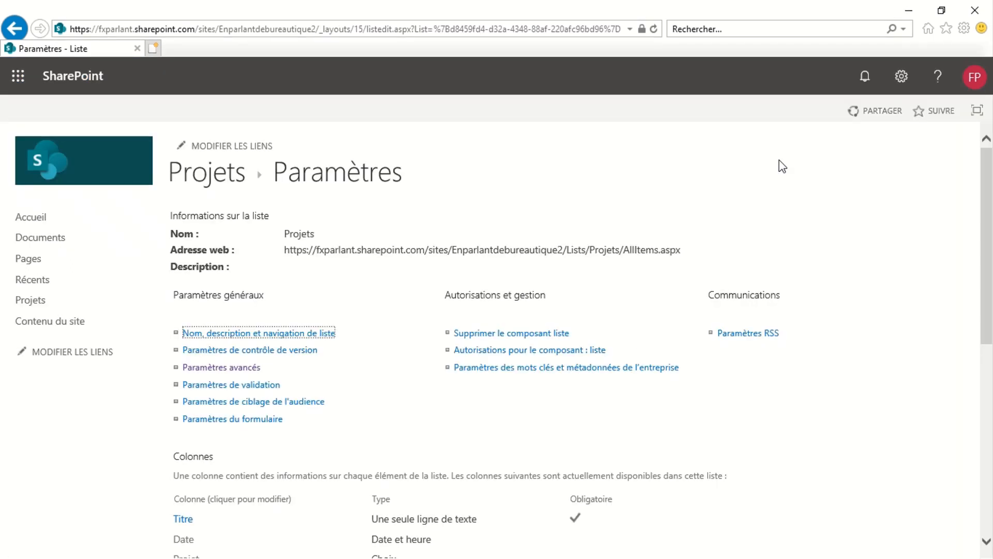
{"action": "scroll", "coordinate": [779, 161], "scroll_direction": "down", "scroll_amount": 6}
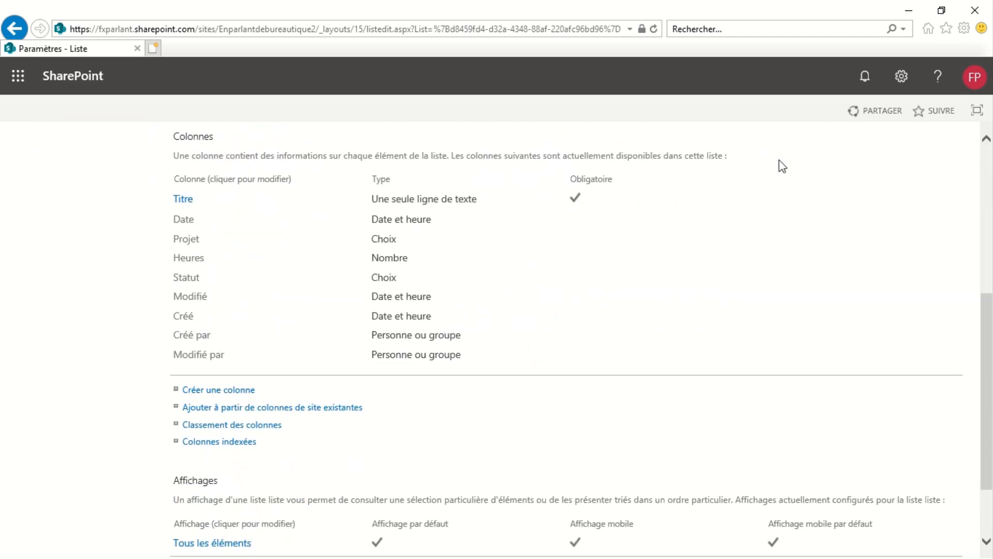
{"action": "scroll", "coordinate": [731, 253], "scroll_direction": "down", "scroll_amount": 2}
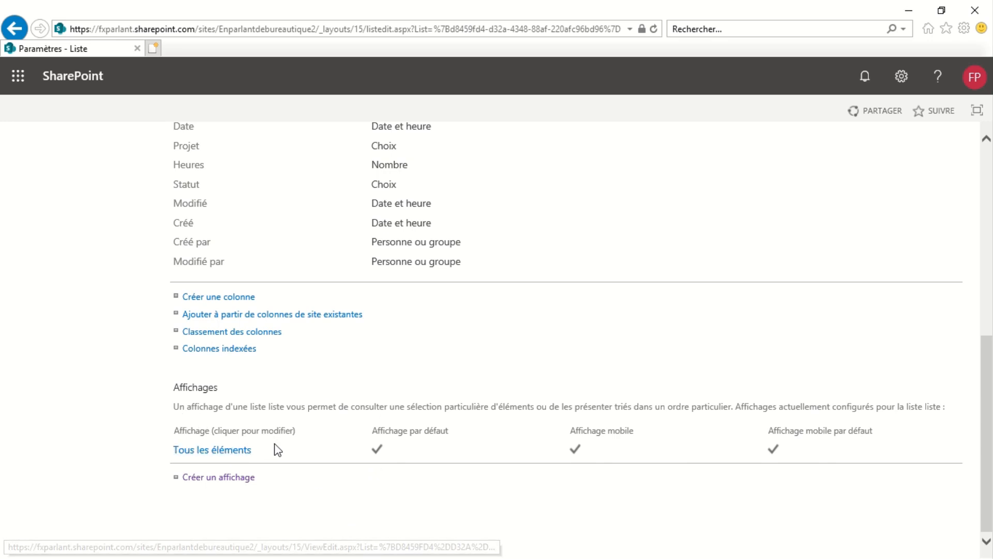
{"action": "left_click", "coordinate": [237, 484]}
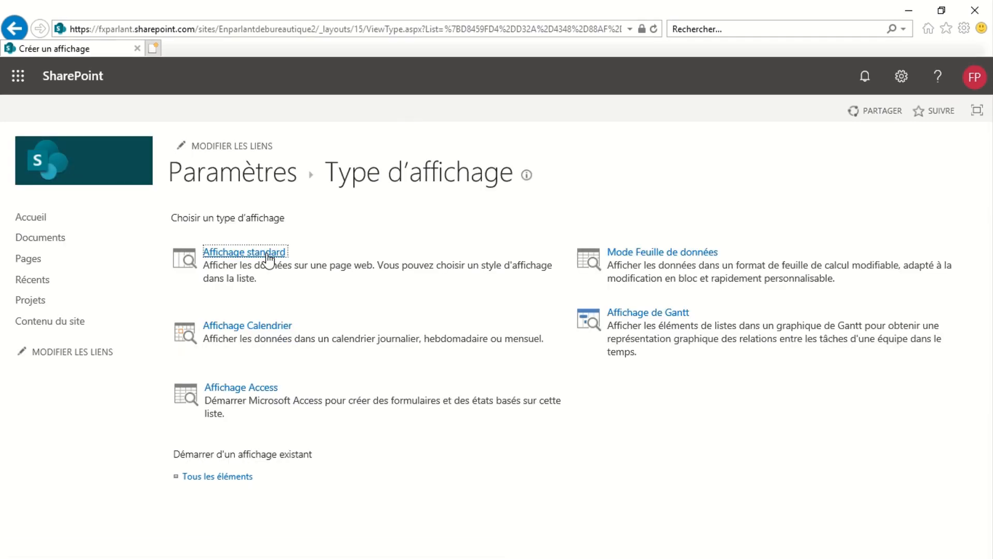
Choose the standard view type and name the view MesProjets, keeping it public with the default columns and no sorting
{"action": "left_click", "coordinate": [268, 256]}
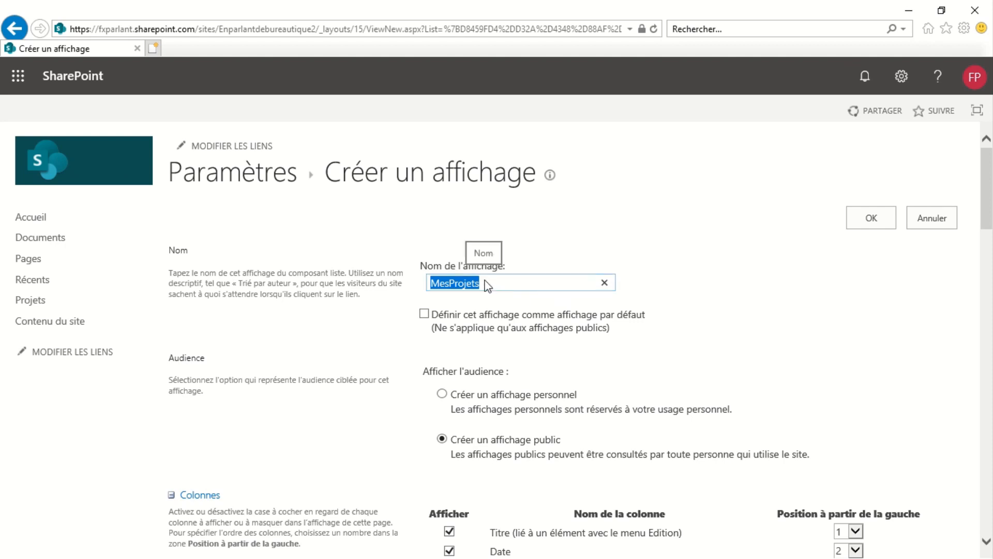
{"action": "scroll", "coordinate": [626, 348], "scroll_direction": "down", "scroll_amount": 2}
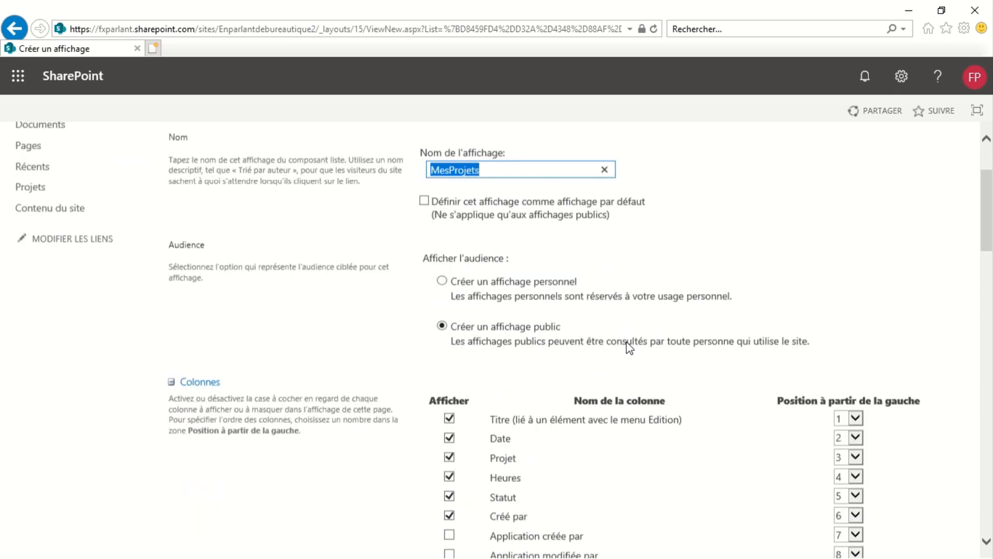
{"action": "scroll", "coordinate": [629, 347], "scroll_direction": "down", "scroll_amount": 3}
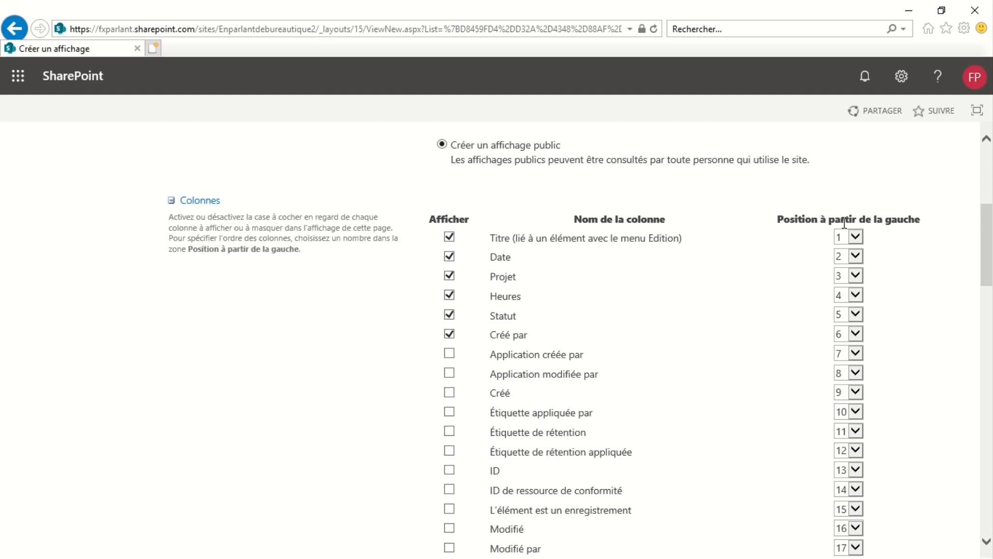
{"action": "scroll", "coordinate": [772, 458], "scroll_direction": "down", "scroll_amount": 15}
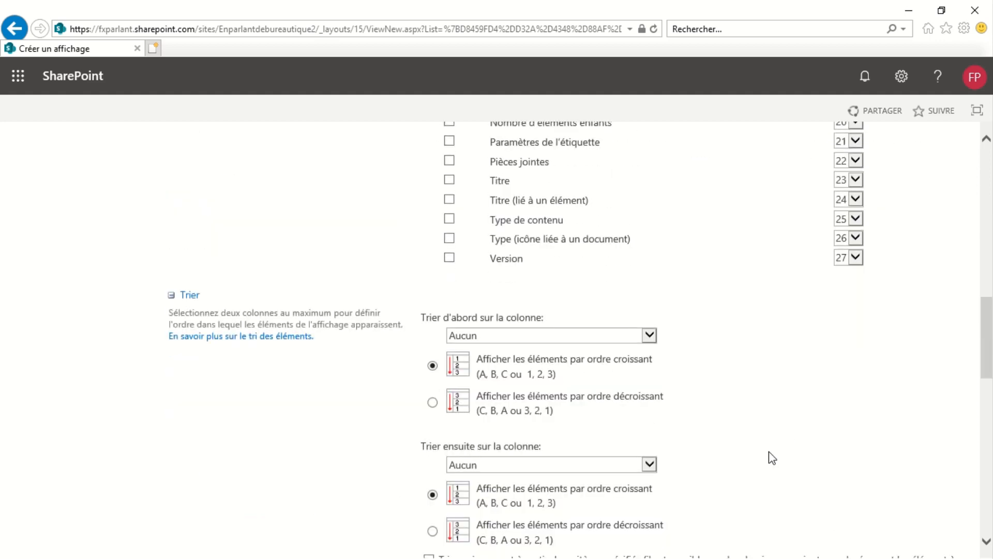
{"action": "scroll", "coordinate": [772, 457], "scroll_direction": "down", "scroll_amount": 3}
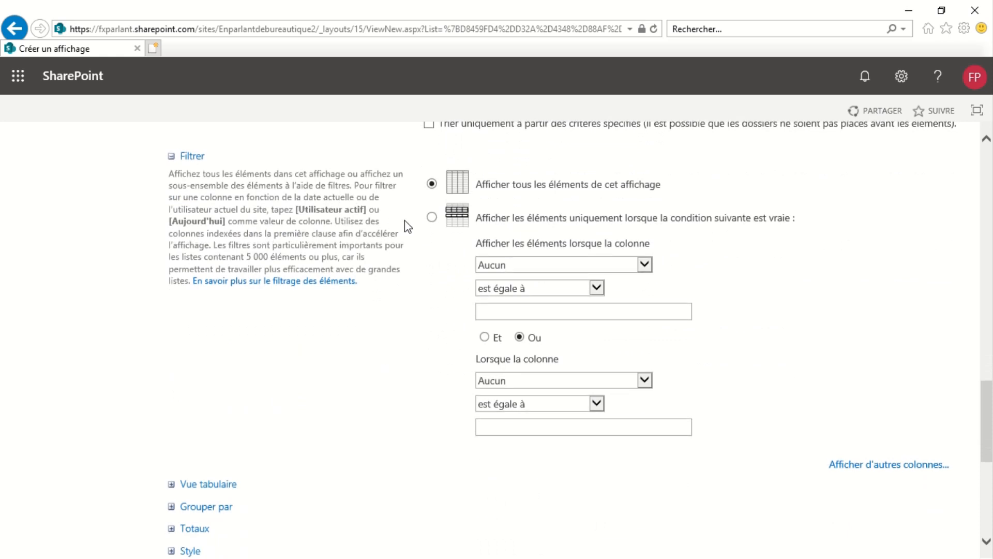
Filter the view to items whose Créé par column is equal to [Utilisateur actif], and save the view
{"action": "left_click", "coordinate": [432, 220]}
{"action": "left_click", "coordinate": [495, 312]}
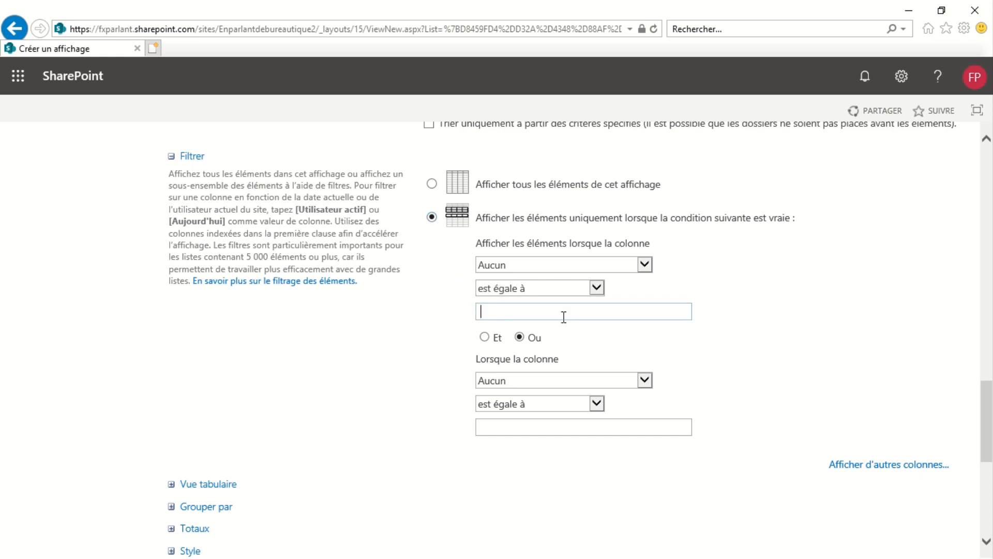
{"action": "left_click", "coordinate": [597, 289]}
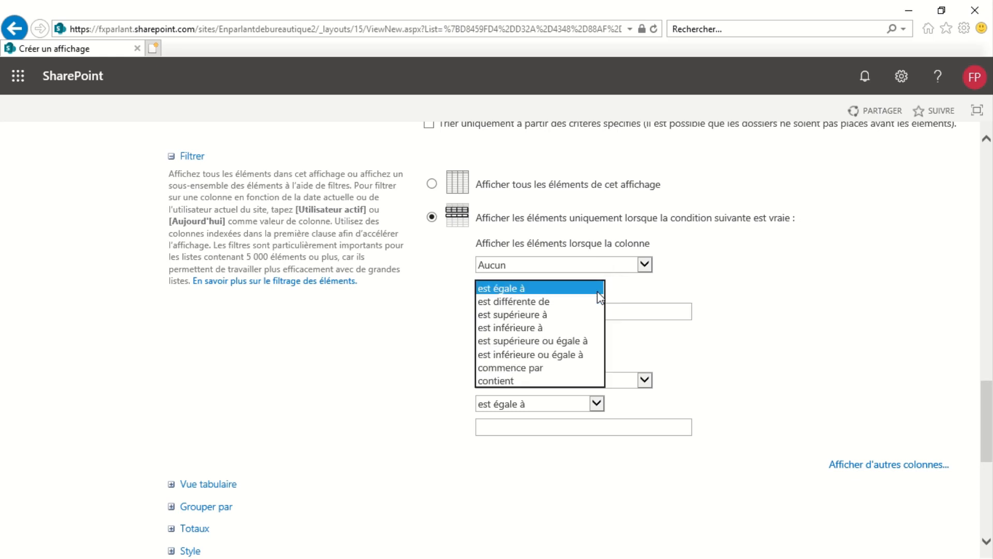
{"action": "left_click", "coordinate": [645, 265]}
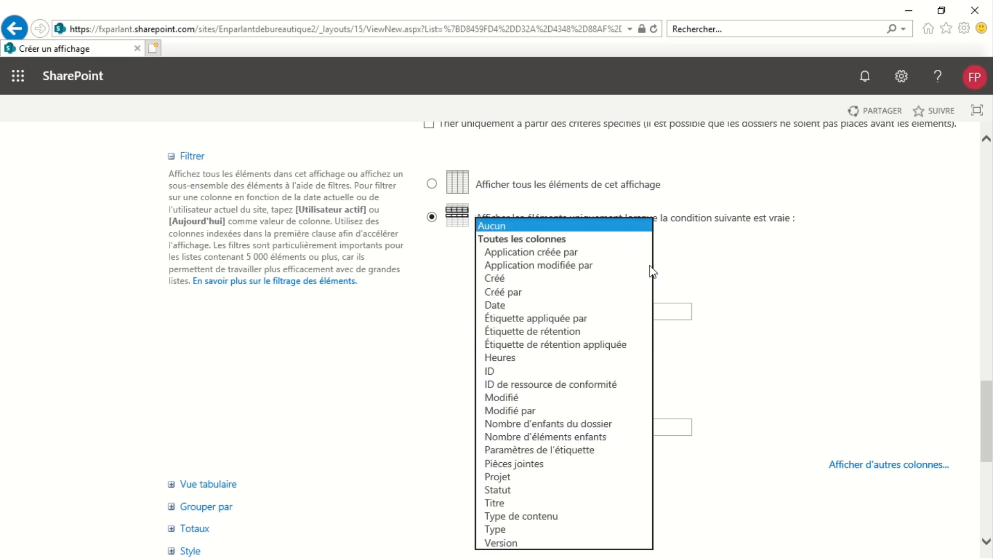
{"action": "left_click", "coordinate": [588, 293]}
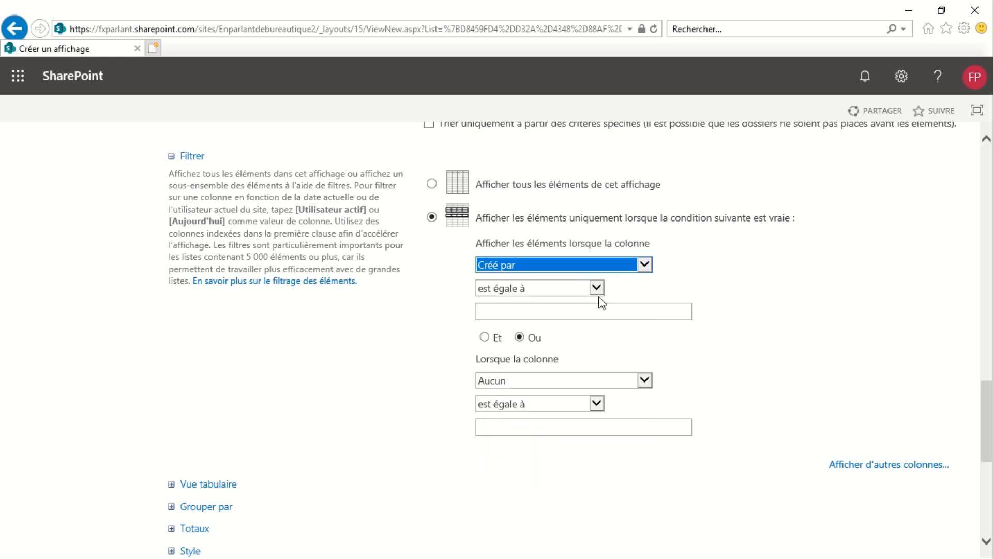
{"action": "left_click", "coordinate": [527, 317]}
{"action": "type", "text": "[Utilisateur actif]"}
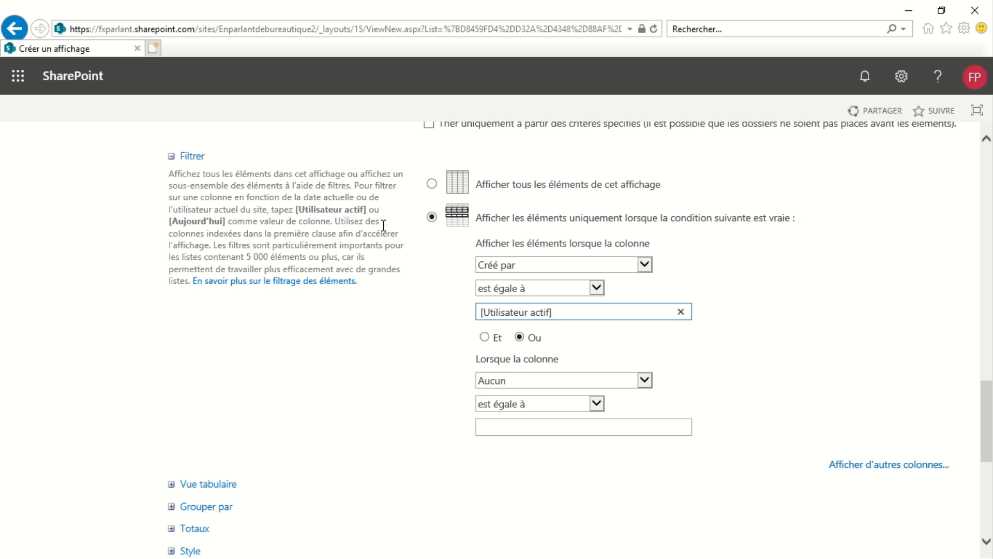
{"action": "scroll", "coordinate": [711, 400], "scroll_direction": "down", "scroll_amount": 6}
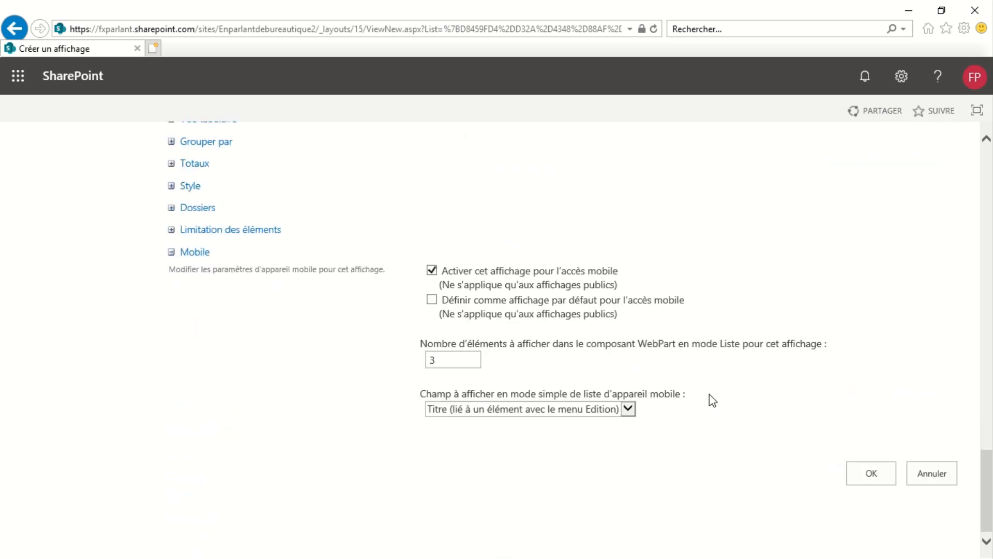
{"action": "left_click", "coordinate": [859, 479]}
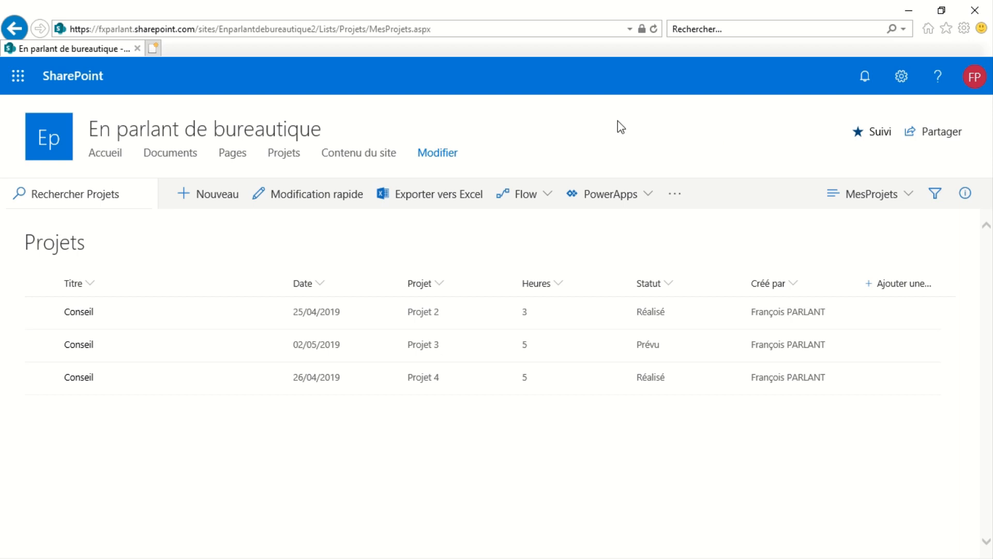
Return to the Projets list showing all elements and export it to Excel
{"action": "left_click", "coordinate": [284, 157]}
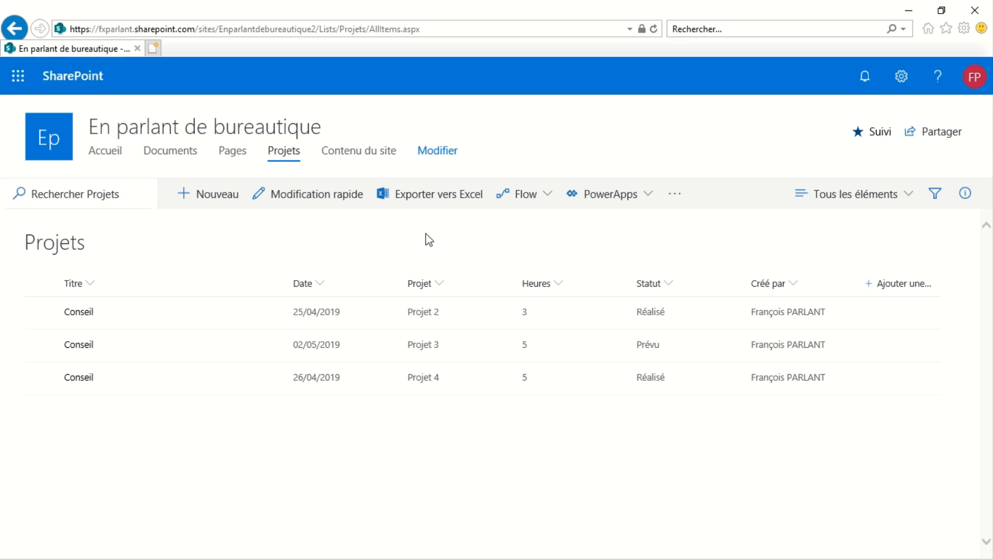
{"action": "left_click", "coordinate": [428, 199]}
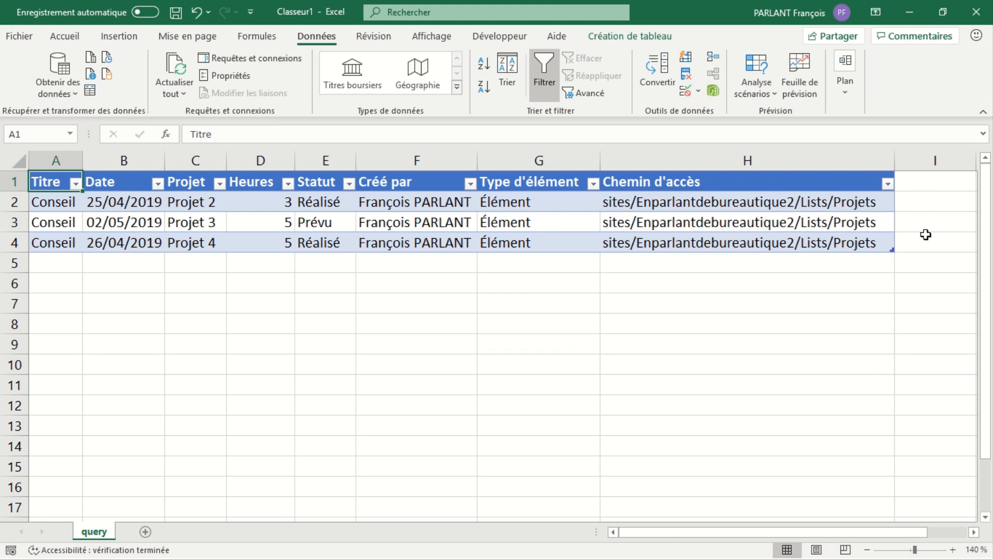
{"action": "right_click", "coordinate": [343, 205]}
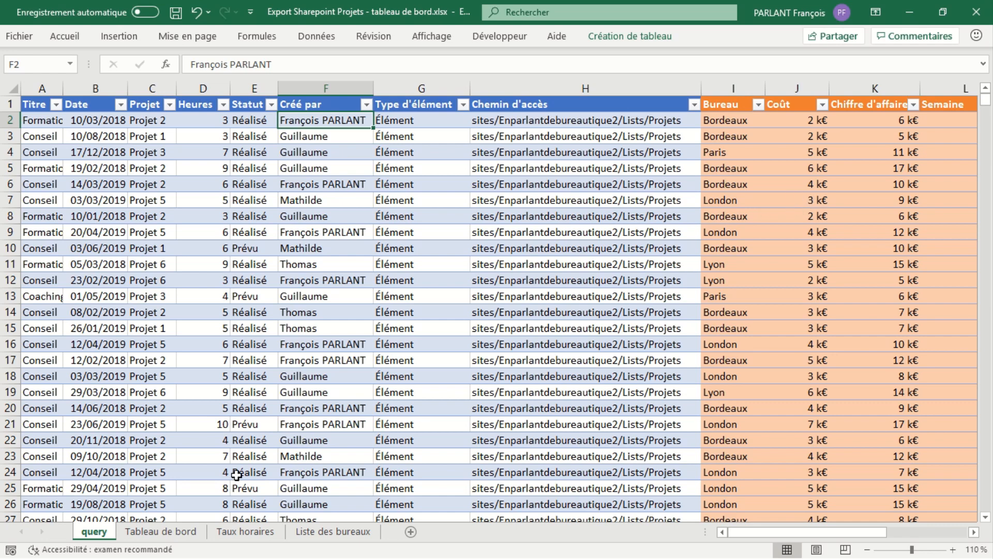
Show the Tableau de bord sheet of the Export Sharepoint Projets workbook and filter its date timeline to Tr1 - Tr2 2019
{"action": "left_click", "coordinate": [180, 536]}
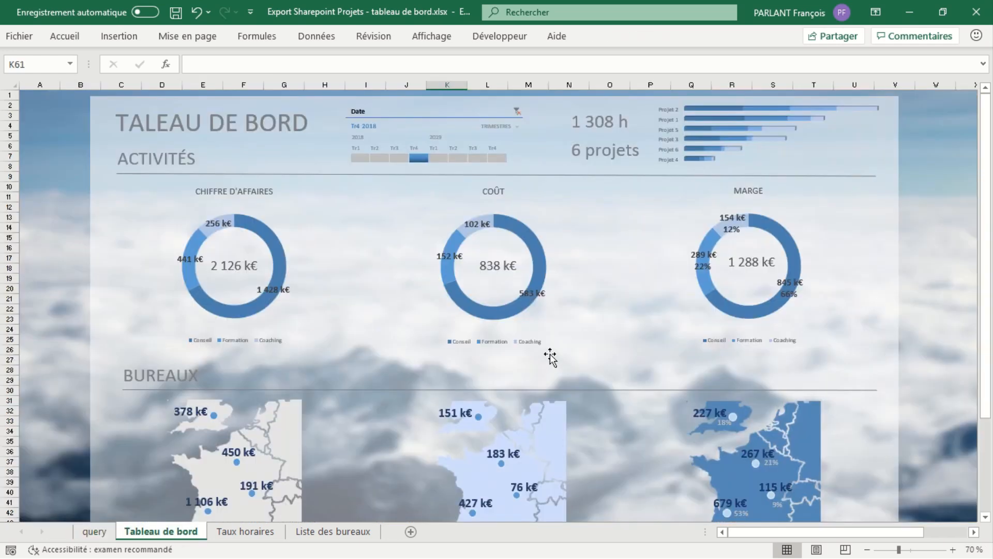
{"action": "left_click", "coordinate": [440, 158]}
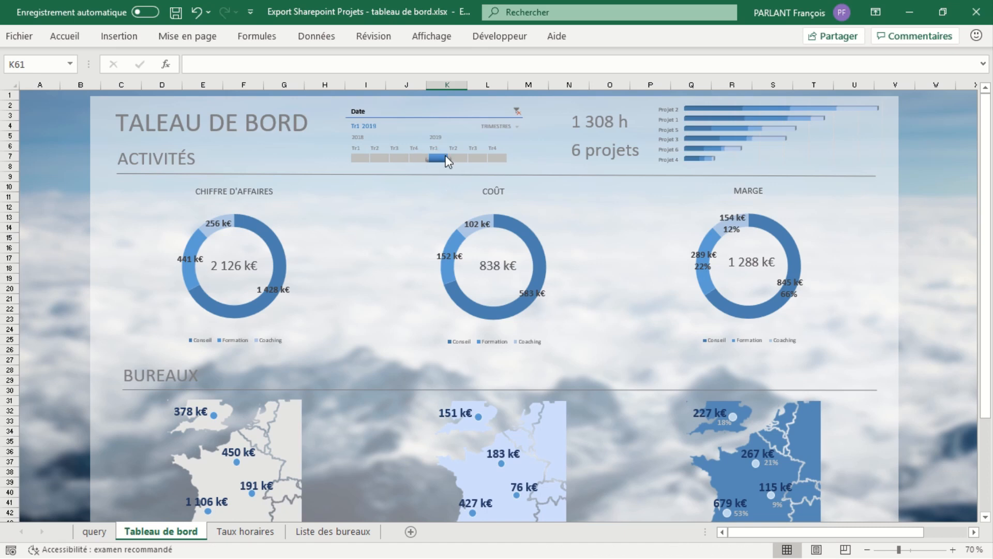
{"action": "left_click_drag", "start_coordinate": [451, 155], "coordinate": [466, 157]}
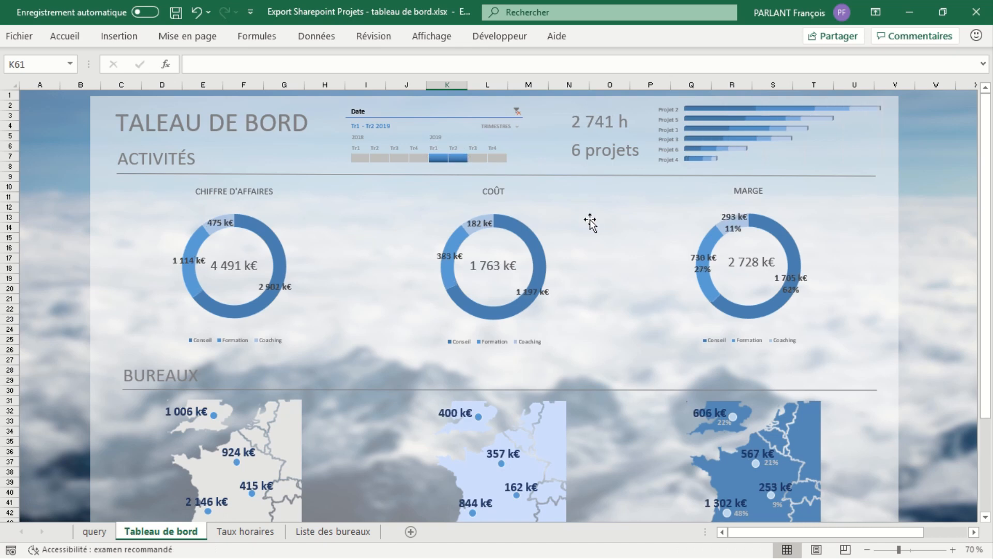
{"action": "left_click", "coordinate": [476, 158]}
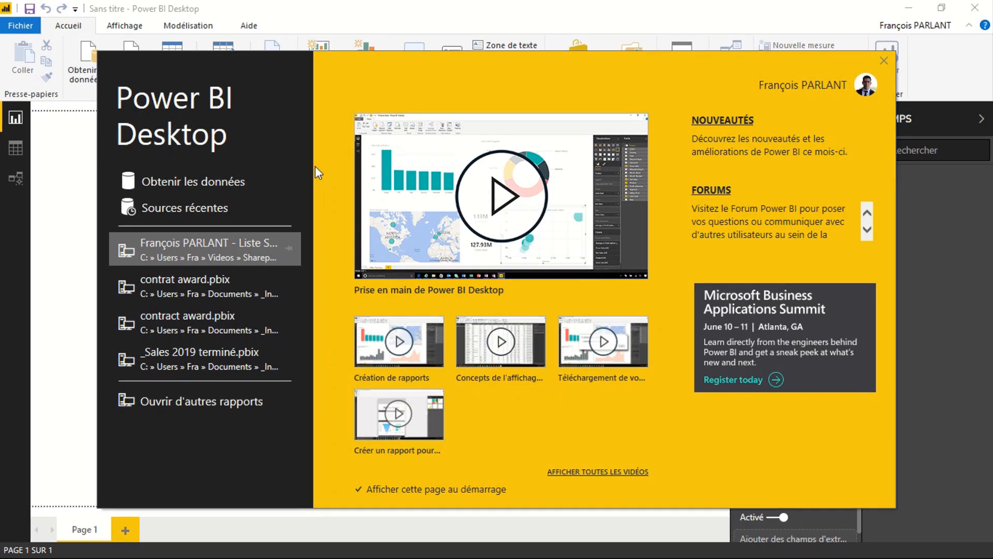
In Power BI Desktop, start getting data and choose Liste SharePoint from the Autre category as the source
{"action": "left_click", "coordinate": [225, 192]}
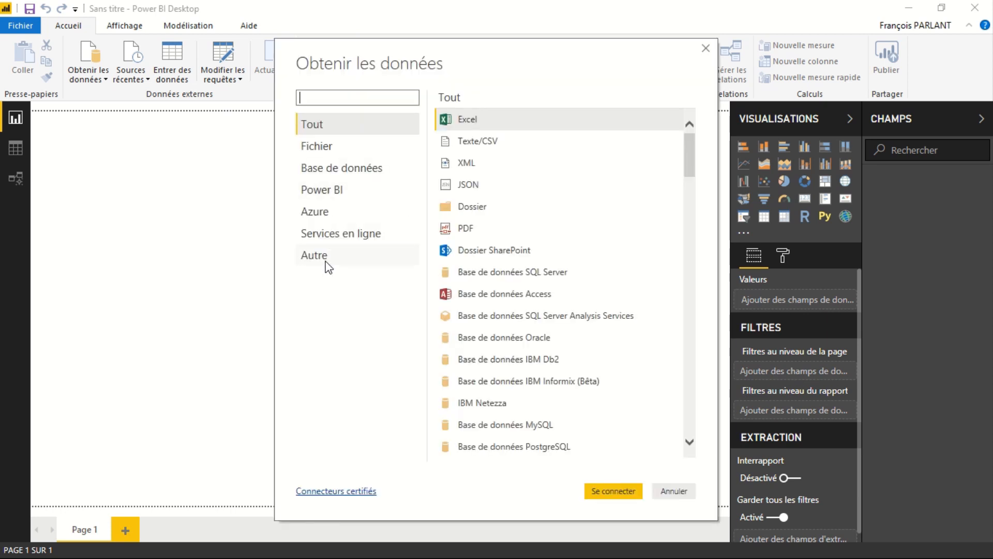
{"action": "left_click", "coordinate": [322, 256]}
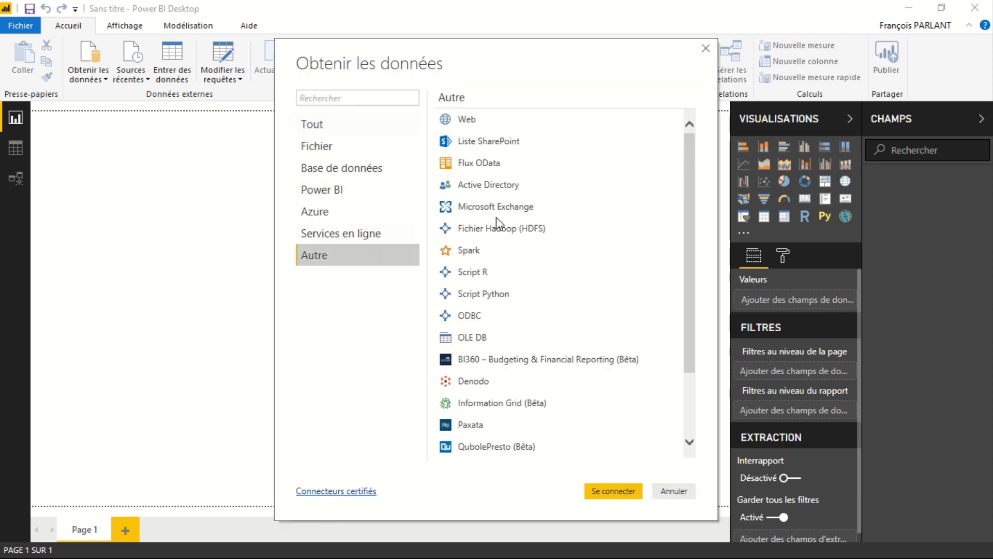
{"action": "left_click", "coordinate": [500, 144]}
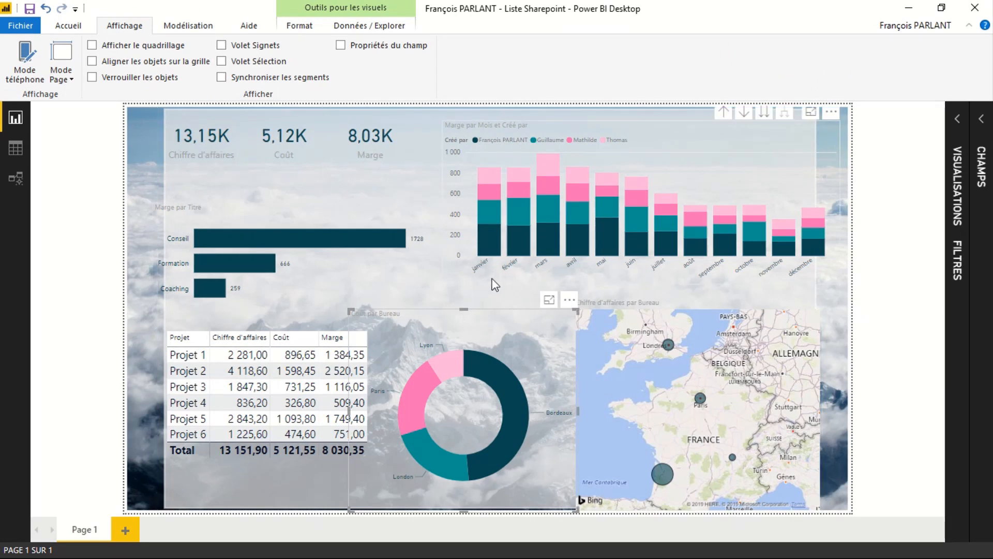
Cross-filter the report by the Conseil bar, the lowest janvier segment of the monthly margin chart, and the Bordeaux slice of the donut
{"action": "left_click", "coordinate": [383, 244]}
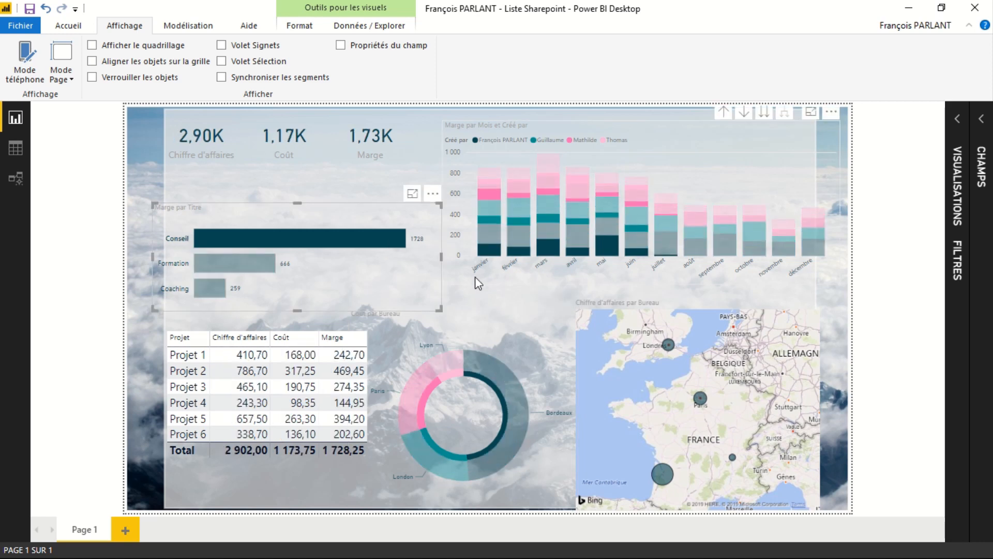
{"action": "left_click", "coordinate": [493, 256]}
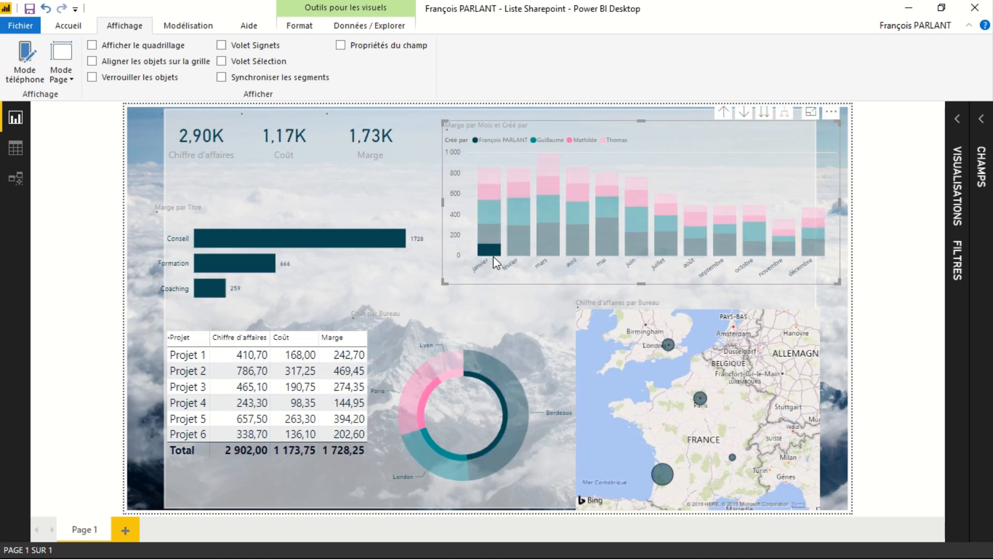
{"action": "left_click", "coordinate": [497, 374]}
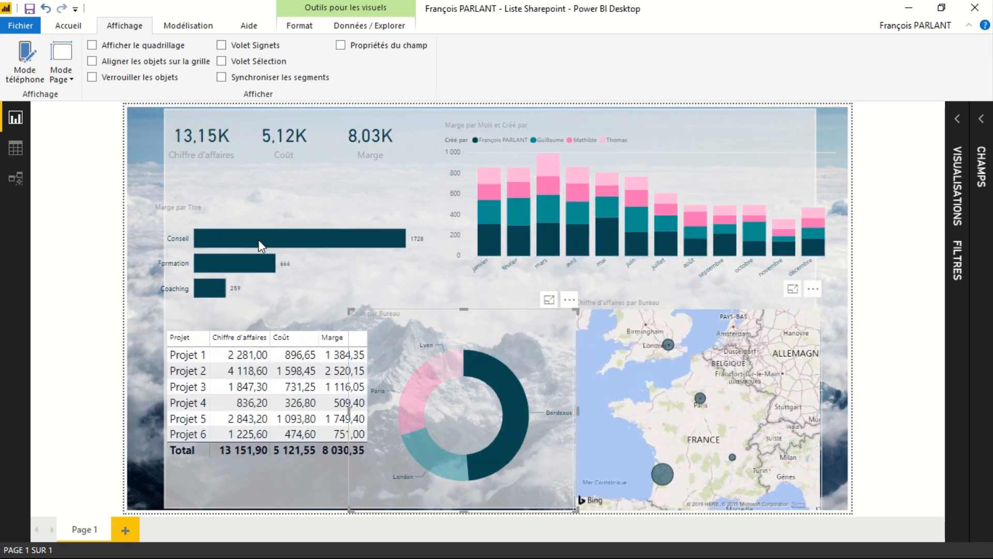
Switch the report to the phone layout and review its cards, charts, map and project table
{"action": "left_click", "coordinate": [25, 61]}
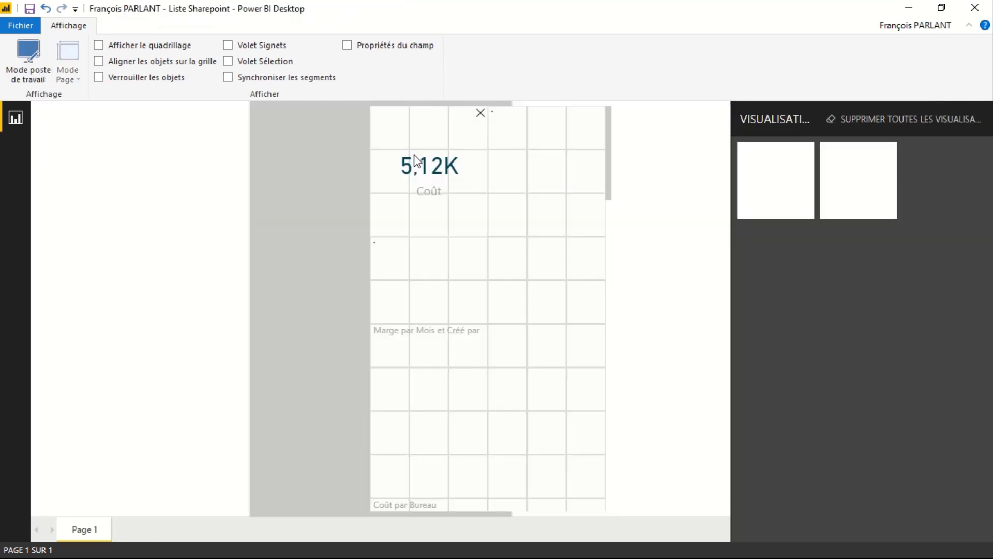
{"action": "scroll", "coordinate": [489, 170], "scroll_direction": "down", "scroll_amount": 10}
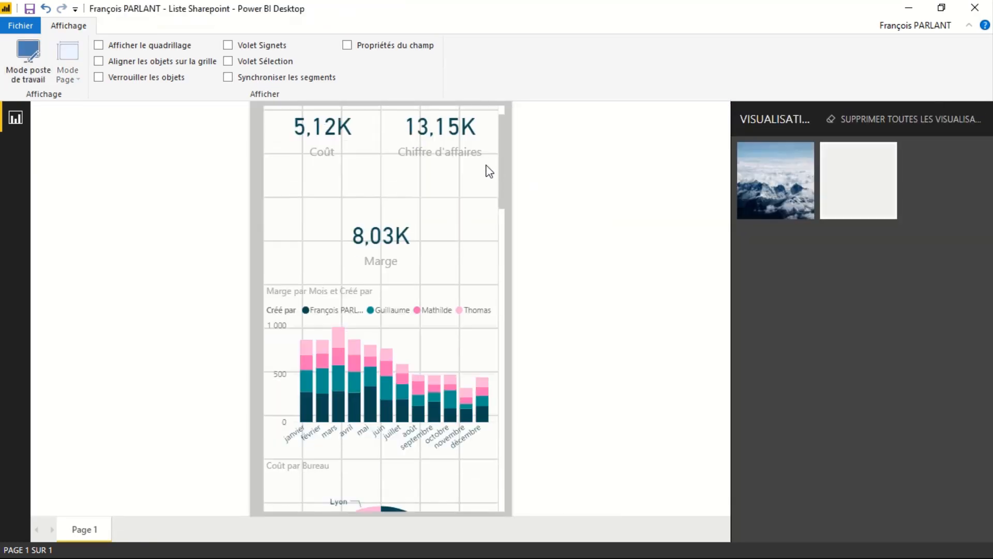
{"action": "scroll", "coordinate": [490, 171], "scroll_direction": "down", "scroll_amount": 3}
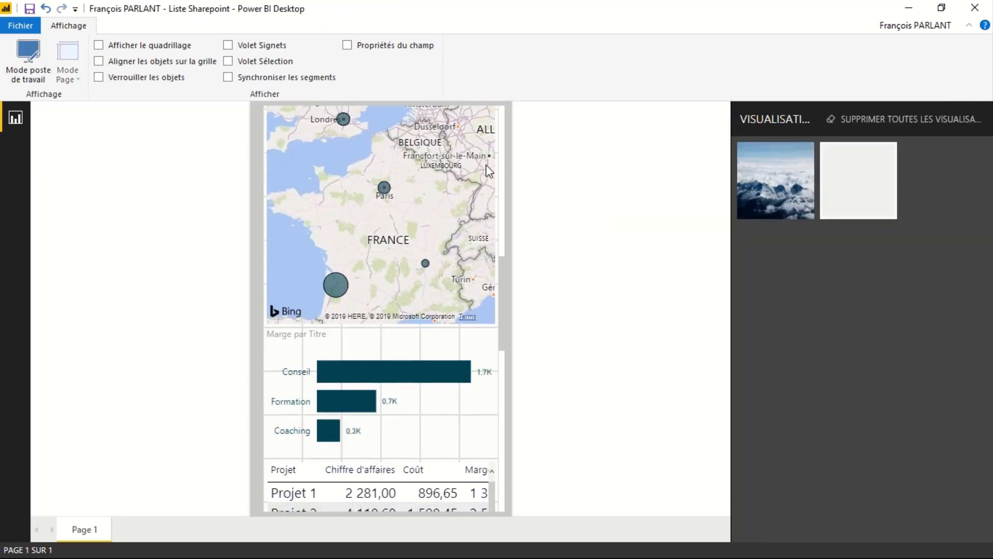
In a question visual on the desktop report page, ask "somme des marges en 2018" and change the year to 2019
{"action": "scroll", "coordinate": [490, 171], "scroll_direction": "up", "scroll_amount": 12}
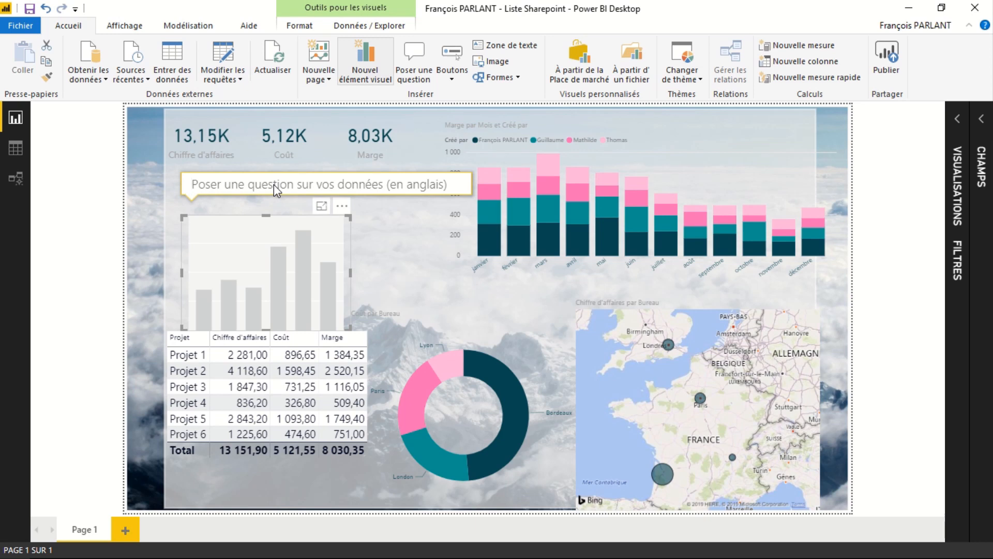
{"action": "type", "text": "somme des ma"}
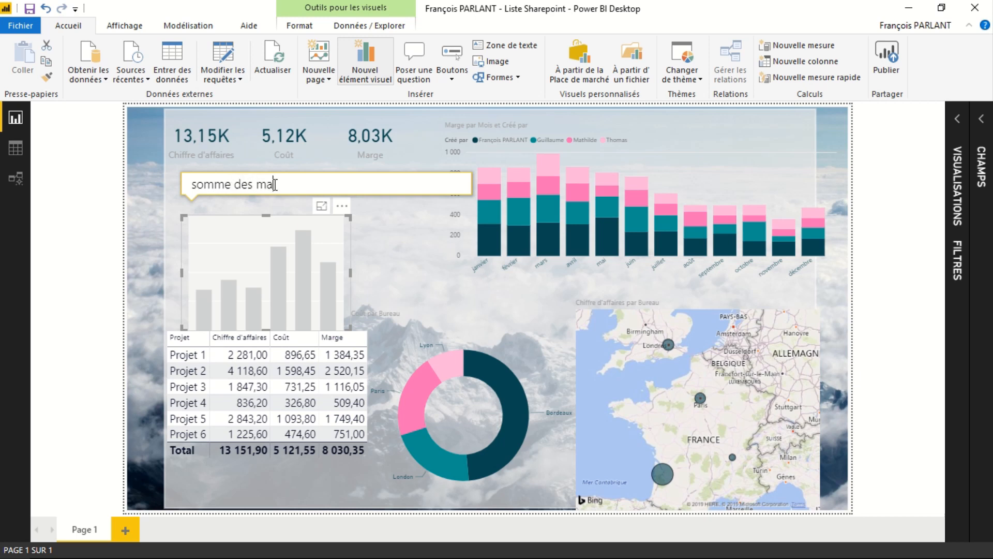
{"action": "type", "text": "rges en 2018"}
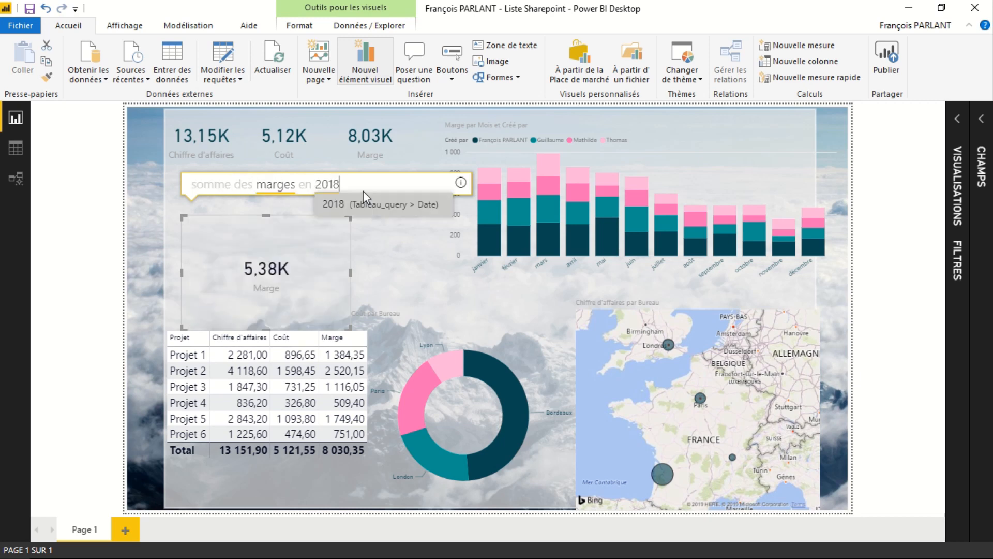
{"action": "key", "text": "BackSpace"}
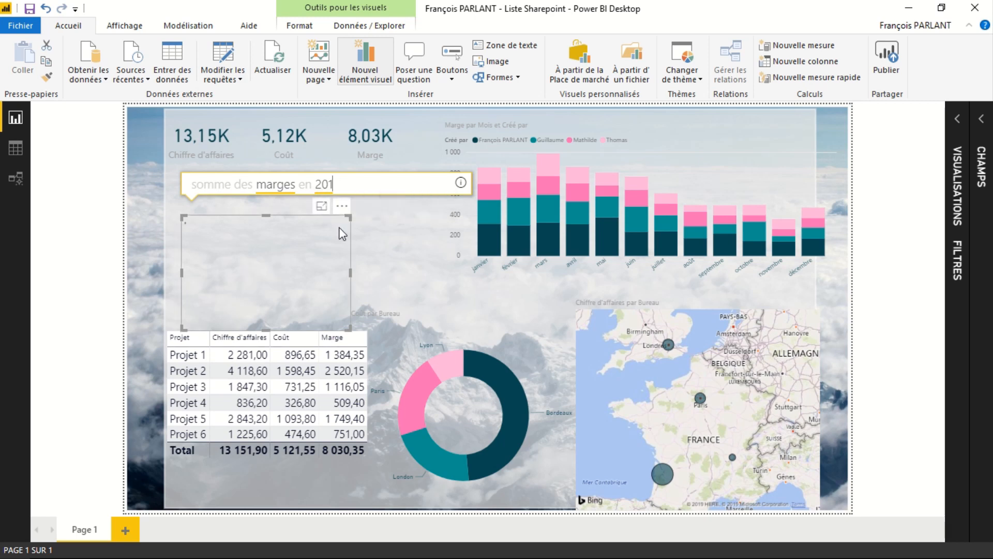
{"action": "type", "text": "9"}
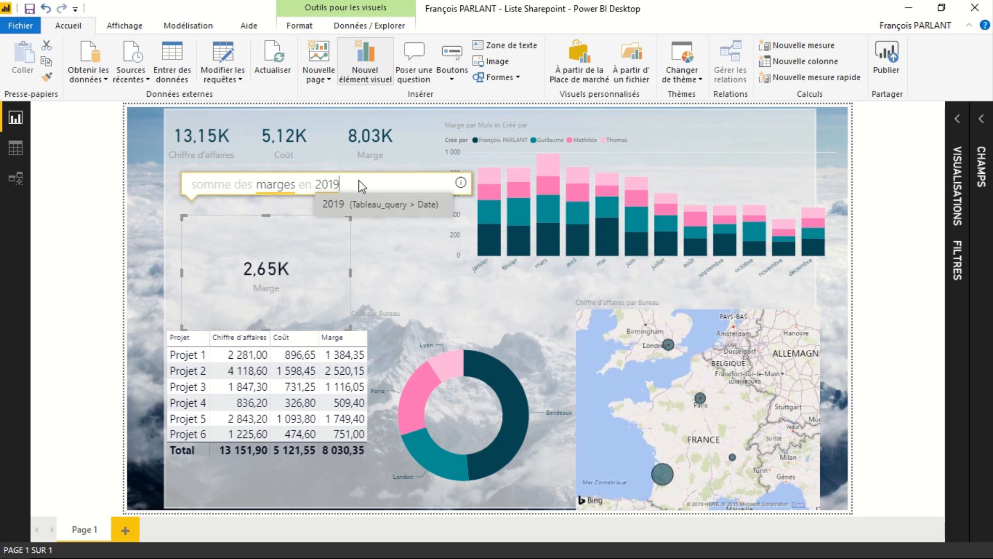
Replace the year condition in the question so it reads "somme des marges par bureau"
{"action": "key", "text": "BackSpace"}
{"action": "key", "text": "BackSpace"}
{"action": "key", "text": "BackSpace"}
{"action": "key", "text": "BackSpace"}
{"action": "key", "text": "BackSpace"}
{"action": "key", "text": "BackSpace"}
{"action": "key", "text": "BackSpace"}
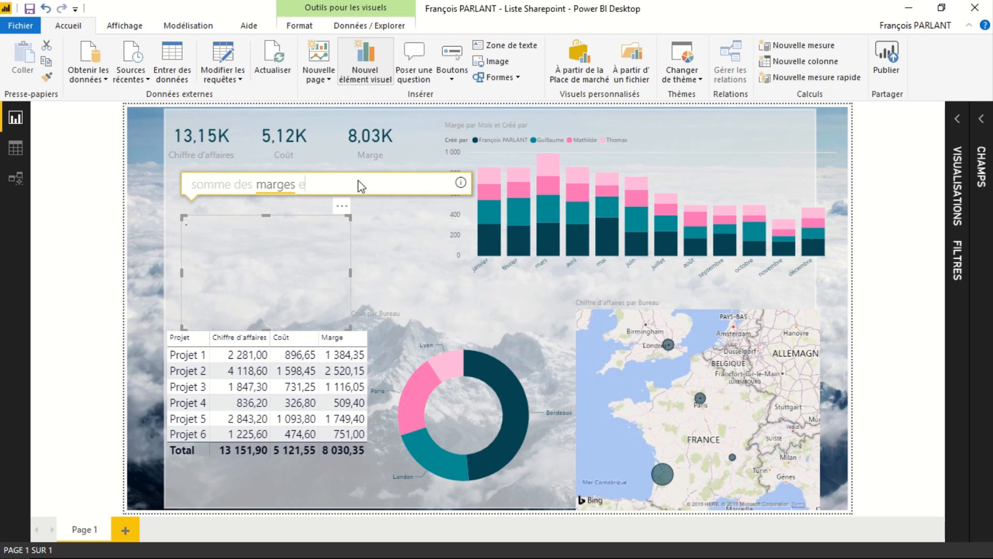
{"action": "type", "text": "par "}
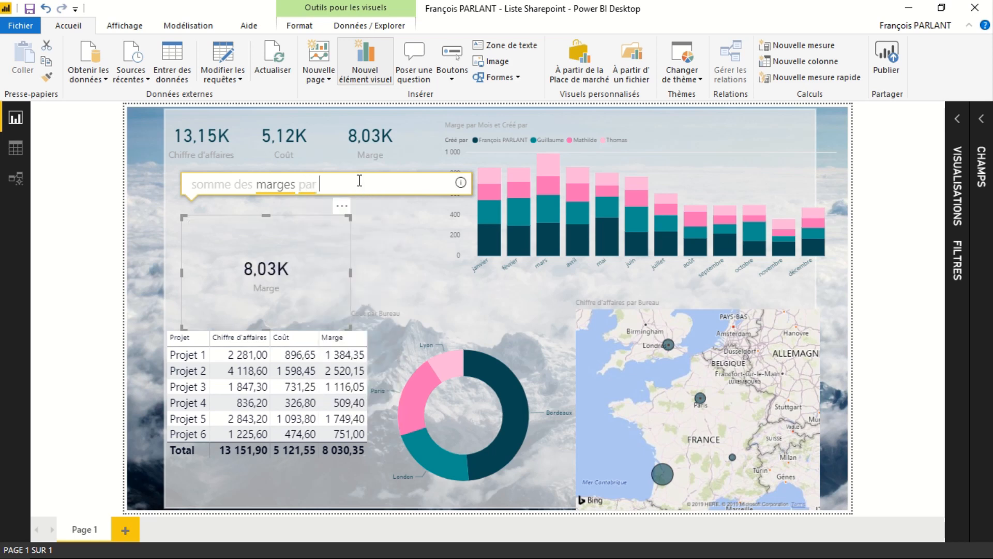
{"action": "type", "text": "bureau"}
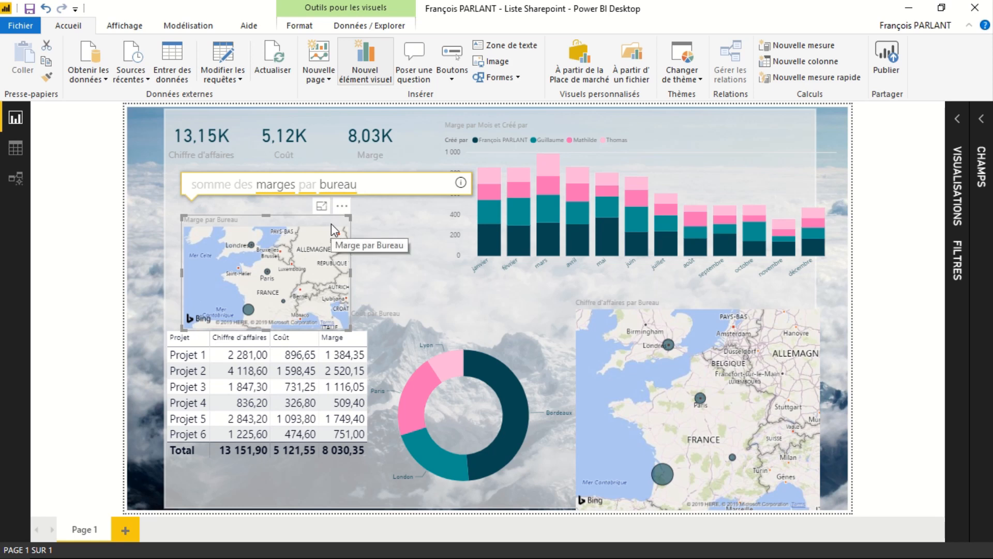
Change the question's grouping from bureau to projet so it reads "somme des marges par projet"
{"action": "key", "text": "BackSpace"}
{"action": "key", "text": "BackSpace"}
{"action": "key", "text": "BackSpace"}
{"action": "key", "text": "BackSpace"}
{"action": "key", "text": "BackSpace"}
{"action": "key", "text": "BackSpace"}
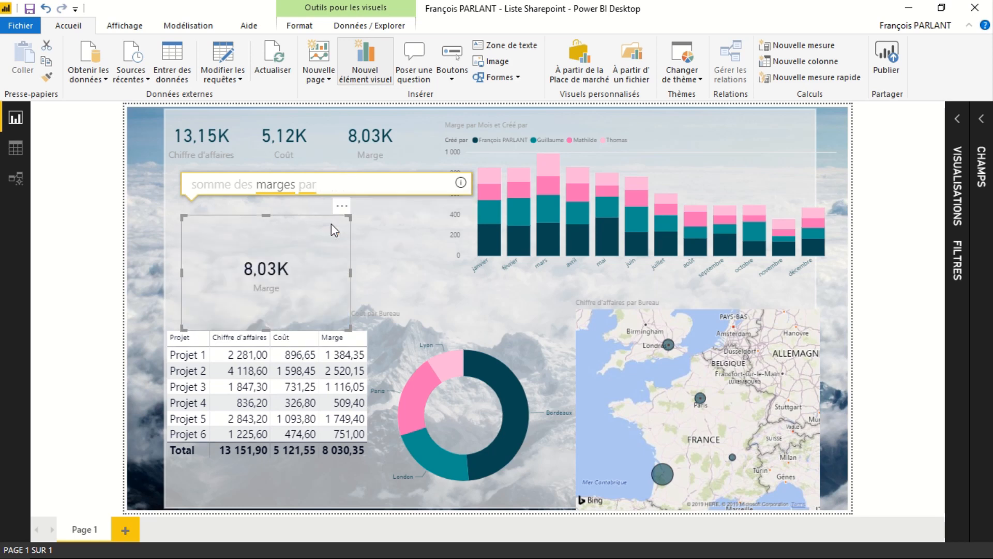
{"action": "type", "text": "projet"}
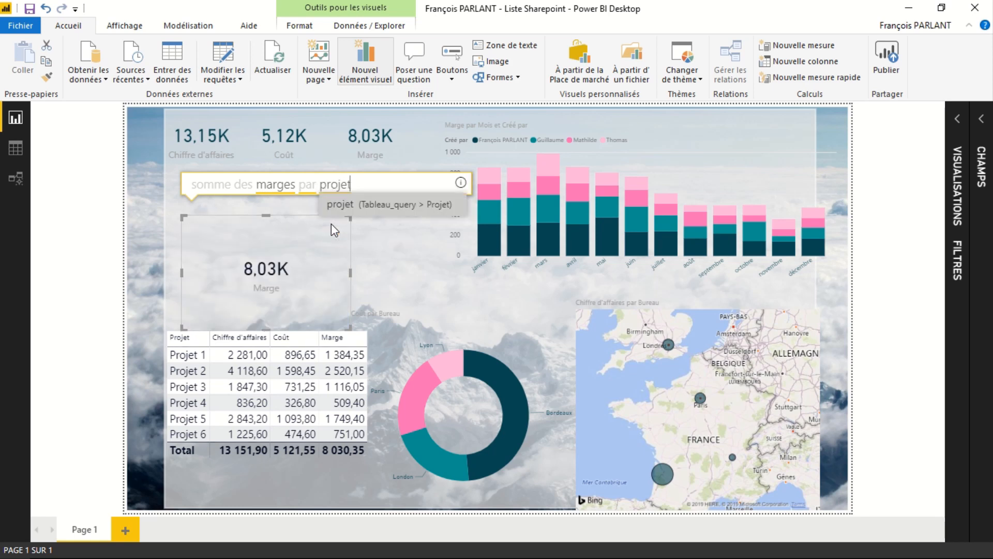